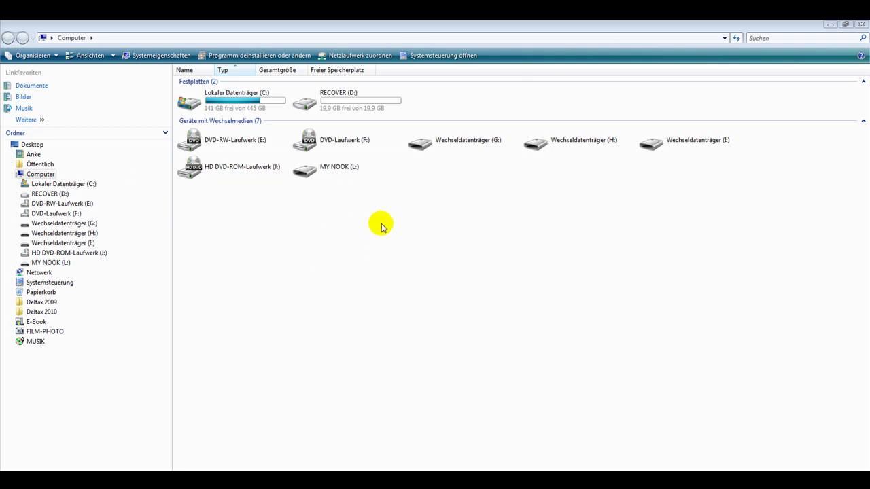
Open the MY NOOK (L:) drive, look inside my music, and return to the drive's top-level folders.
{"action": "double_click", "coordinate": [336, 170]}
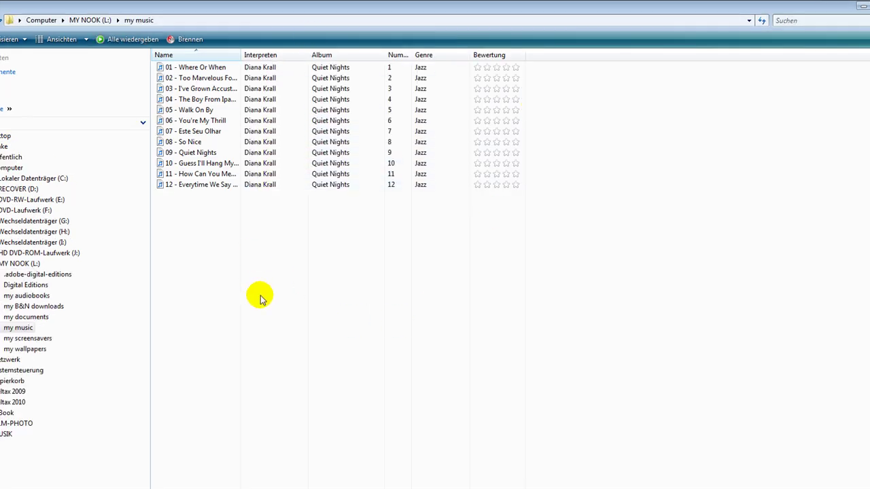
{"action": "key", "text": "BackSpace"}
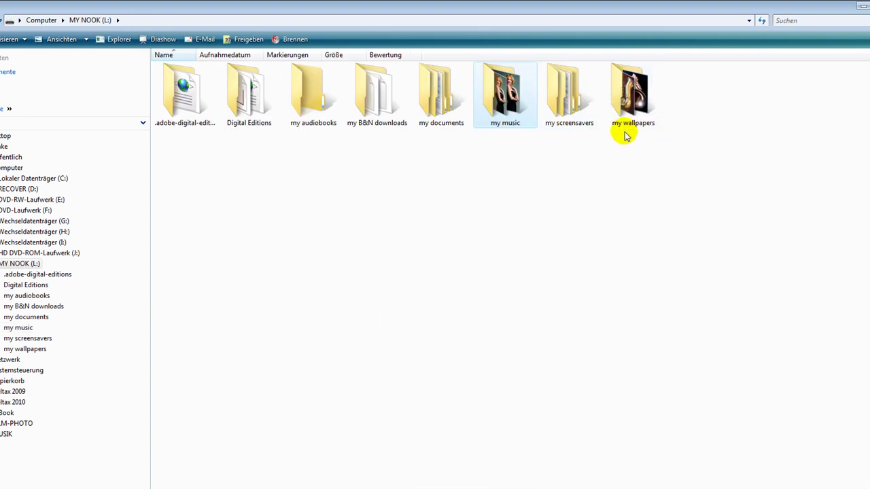
{"action": "double_click", "coordinate": [575, 109]}
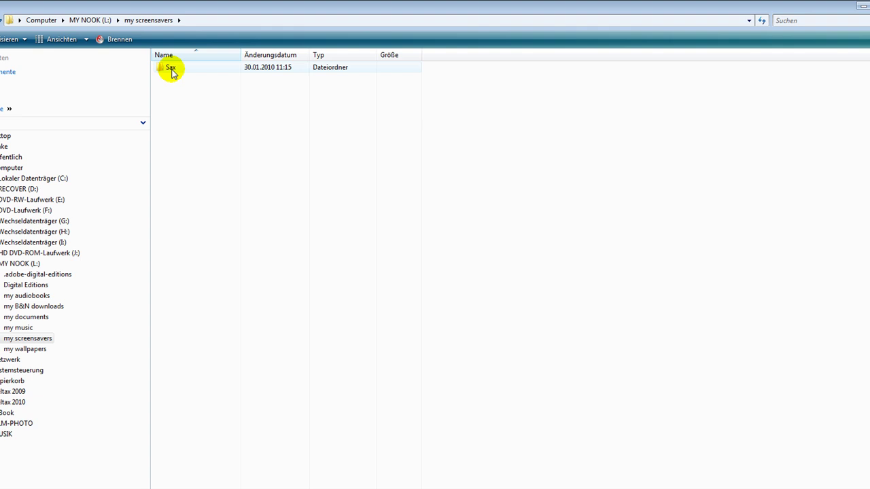
{"action": "key", "text": "BackSpace"}
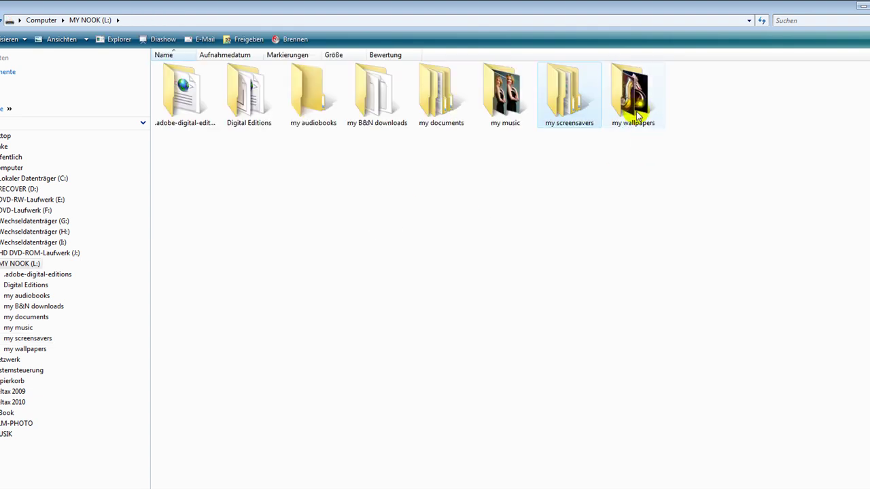
{"action": "double_click", "coordinate": [632, 102]}
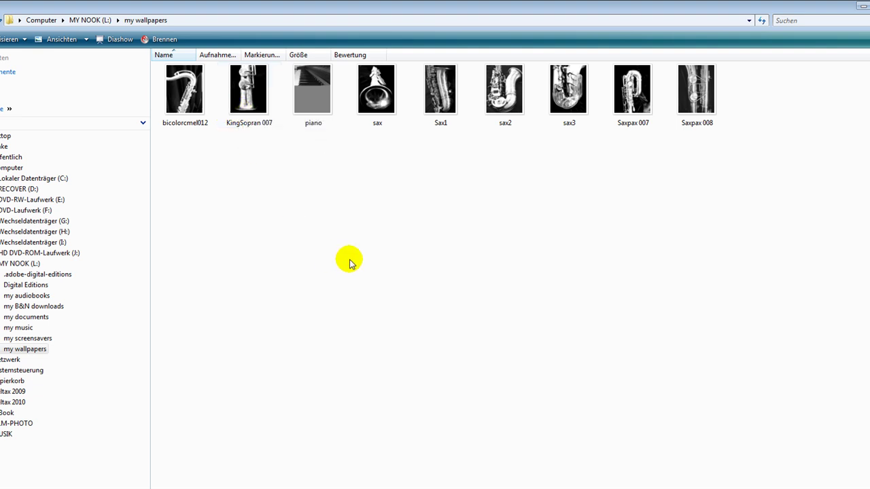
{"action": "key", "text": "BackSpace"}
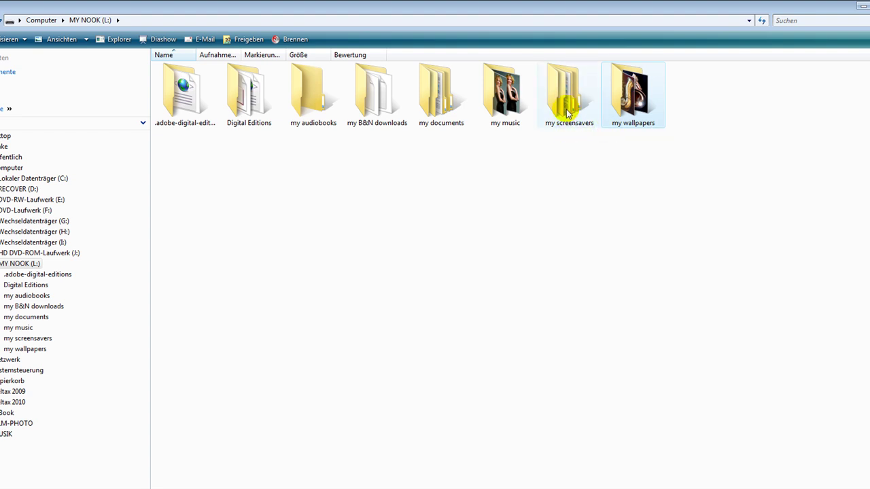
{"action": "mouse_move", "coordinate": [567, 114]}
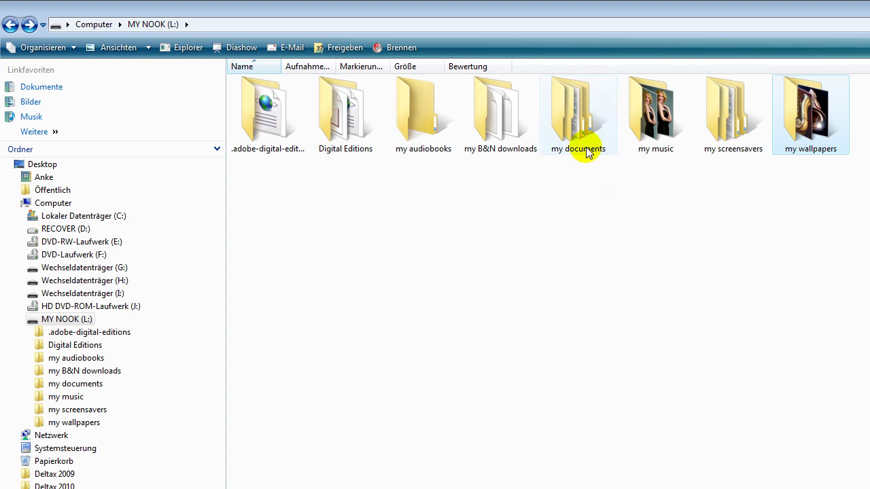
{"action": "mouse_move", "coordinate": [579, 151]}
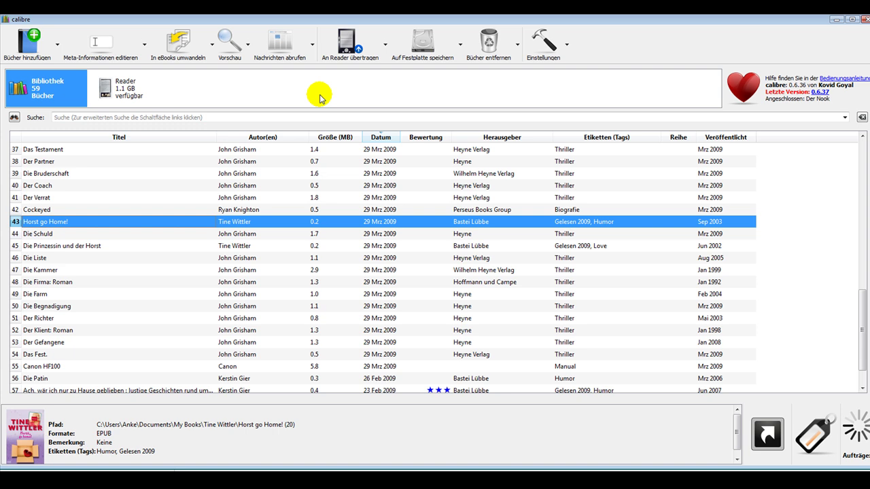
View the 14 books stored on the Nook Reader, then return to the 59-book Bibliothek list.
{"action": "mouse_move", "coordinate": [125, 104]}
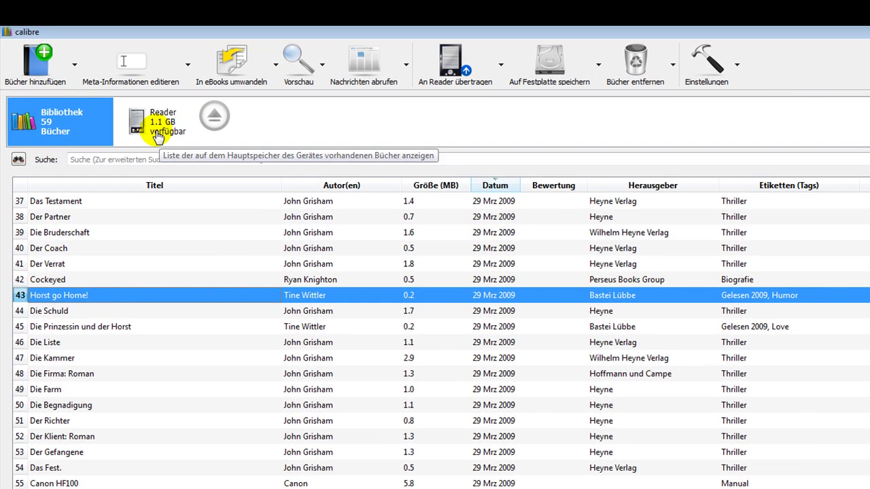
{"action": "left_click", "coordinate": [156, 136]}
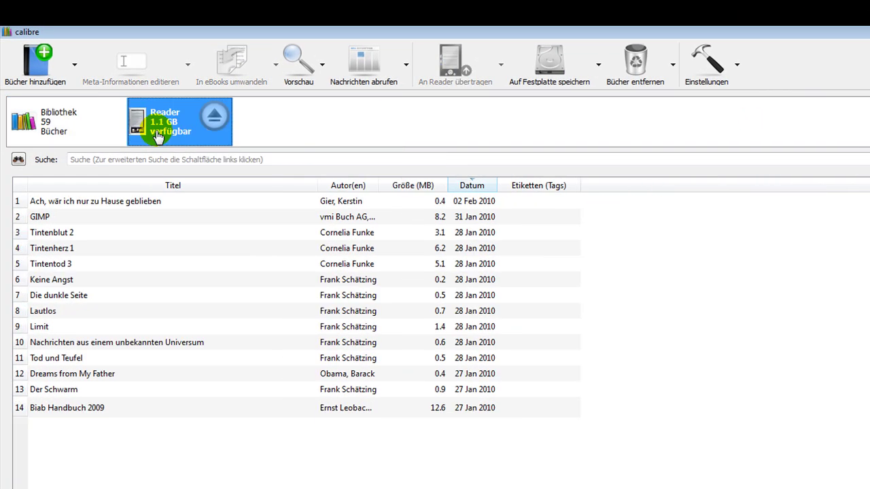
{"action": "left_click", "coordinate": [86, 103]}
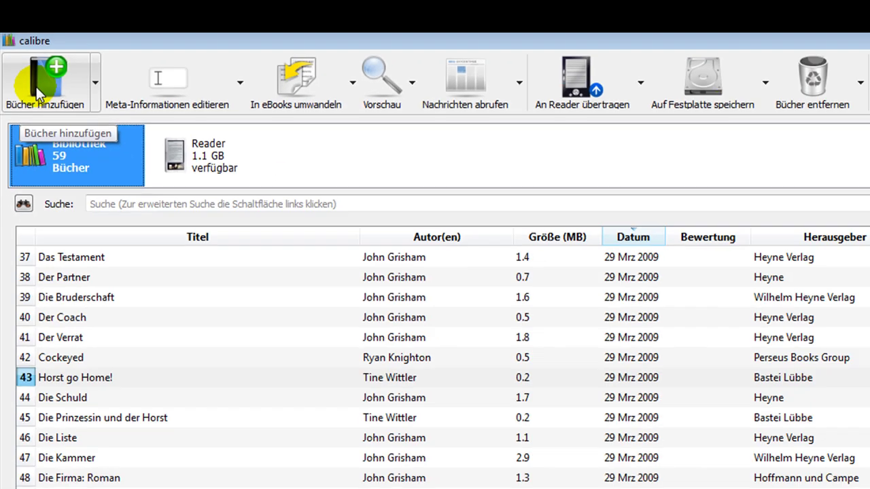
{"action": "left_click", "coordinate": [78, 191]}
{"action": "left_click", "coordinate": [206, 140]}
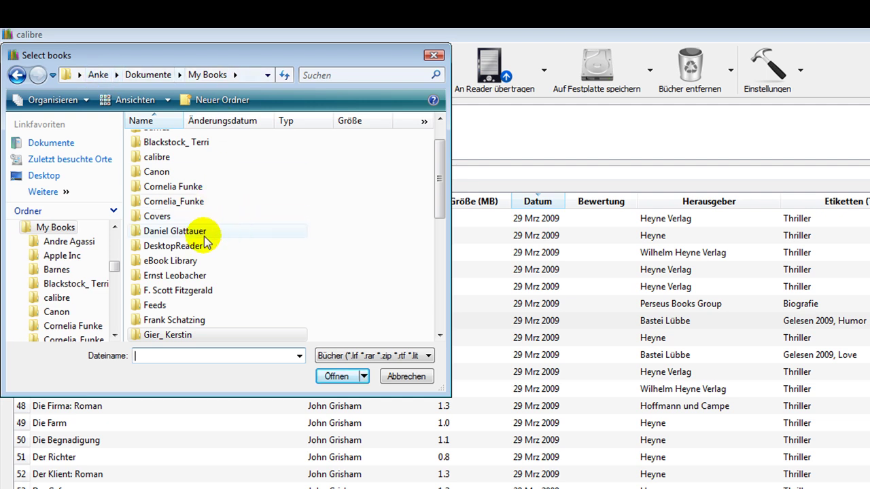
{"action": "double_click", "coordinate": [192, 234]}
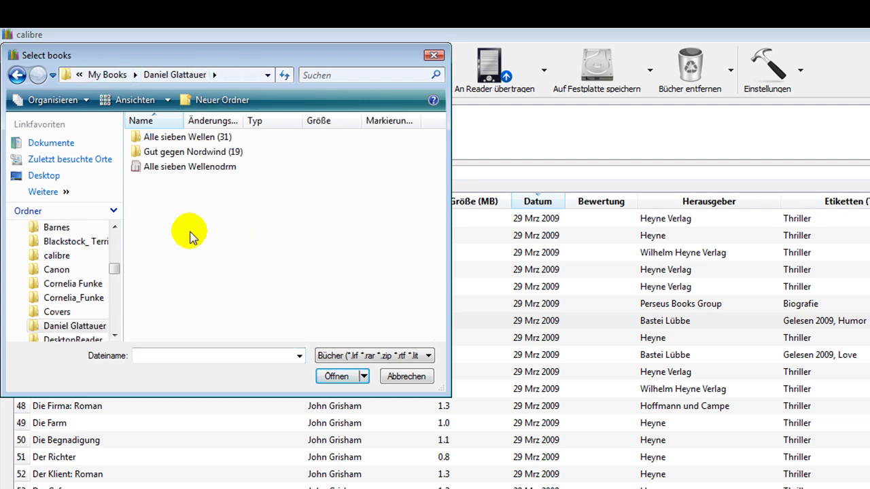
{"action": "left_click", "coordinate": [166, 138]}
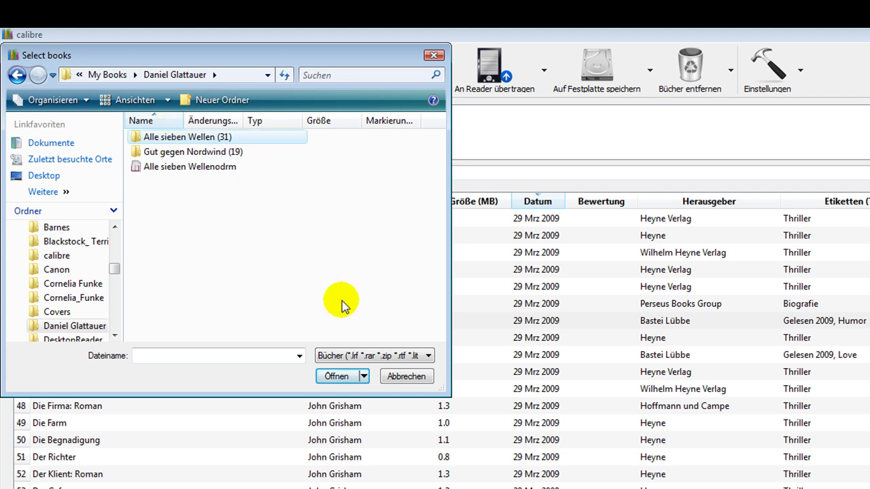
{"action": "left_click", "coordinate": [336, 378]}
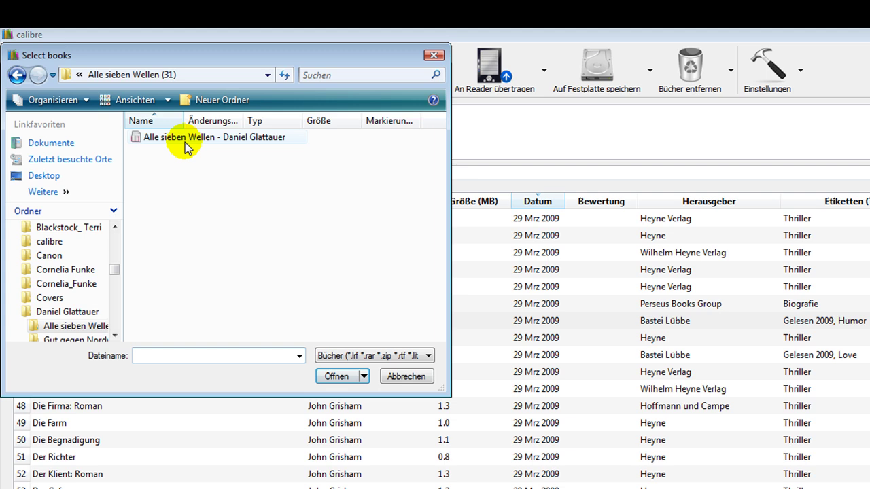
{"action": "left_click", "coordinate": [188, 139]}
{"action": "left_click", "coordinate": [333, 377]}
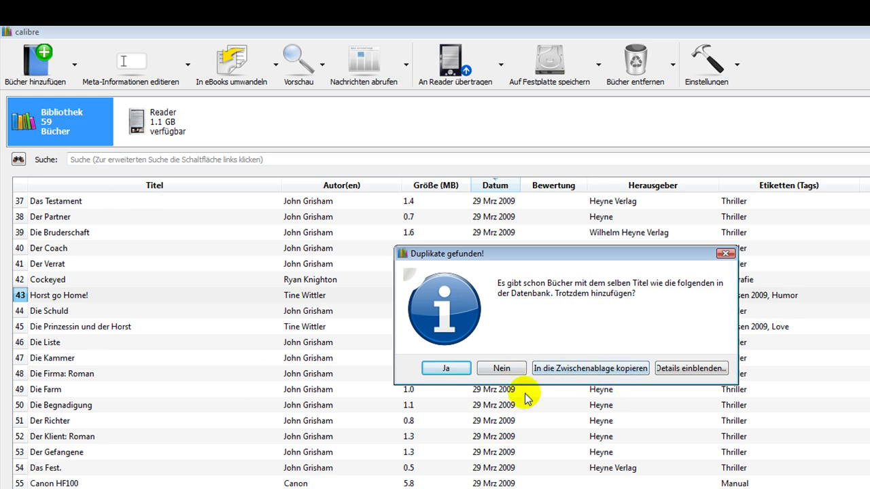
{"action": "left_click", "coordinate": [501, 367]}
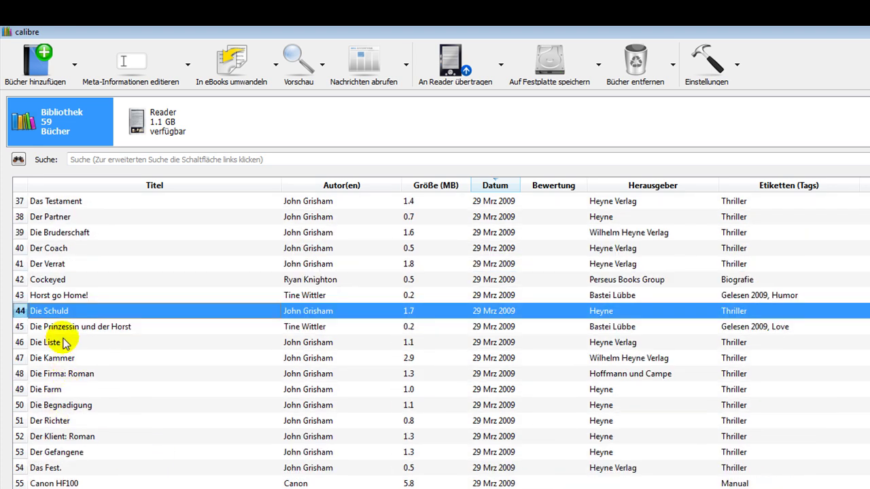
Open the metadata editor for Die Prinzessin und der Horst and shift its window left.
{"action": "left_click", "coordinate": [72, 326]}
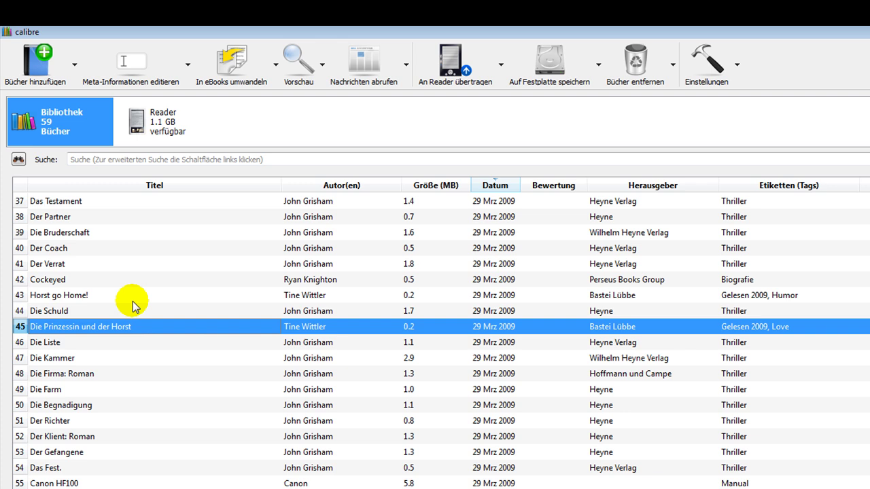
{"action": "mouse_move", "coordinate": [211, 120]}
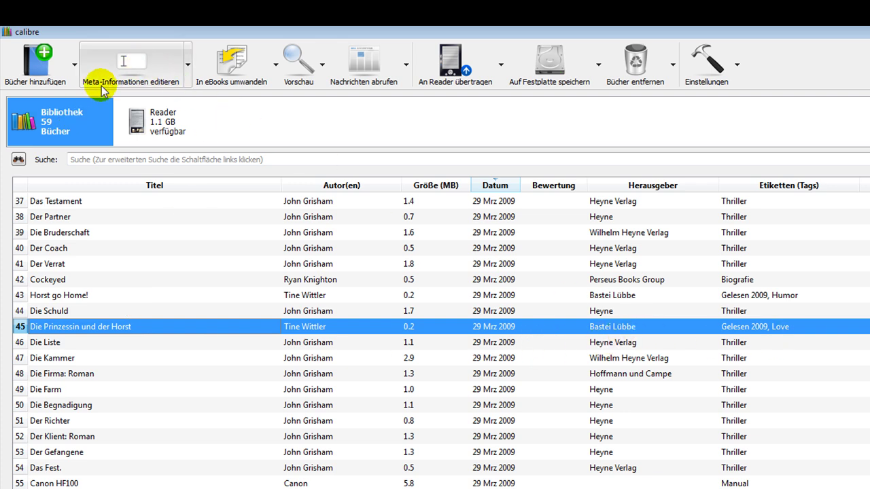
{"action": "left_click", "coordinate": [129, 75]}
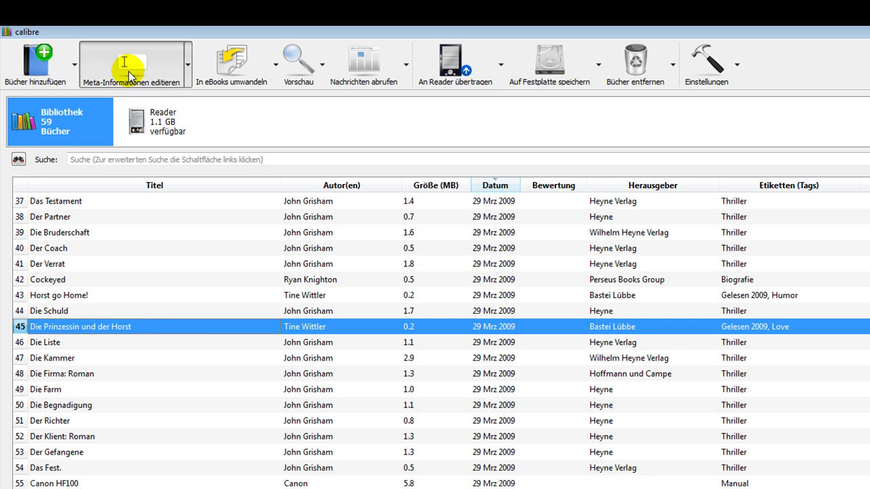
{"action": "left_click_drag", "start_coordinate": [539, 68], "coordinate": [319, 76]}
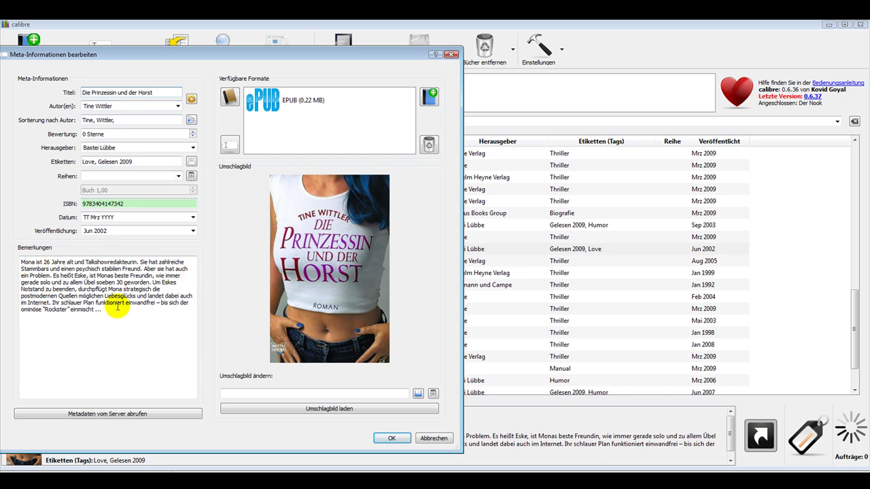
Save the metadata changes, then select Horst go Home! in the library.
{"action": "left_click", "coordinate": [390, 439]}
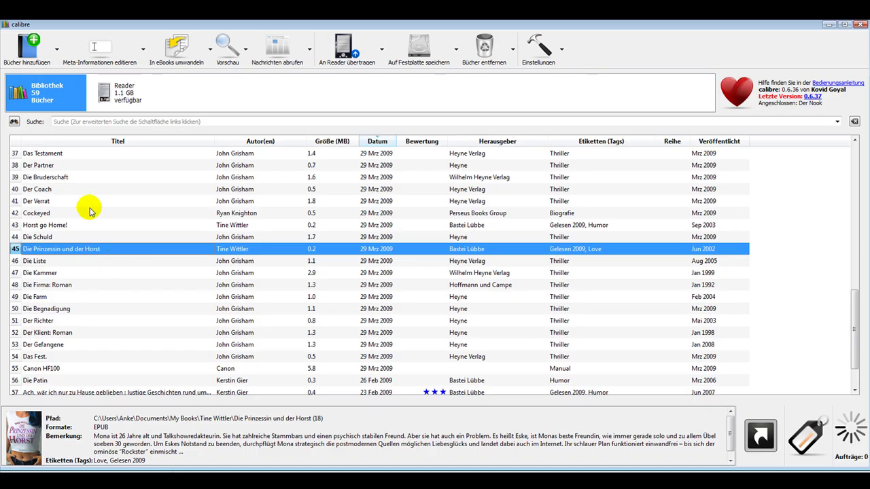
{"action": "left_click", "coordinate": [43, 154]}
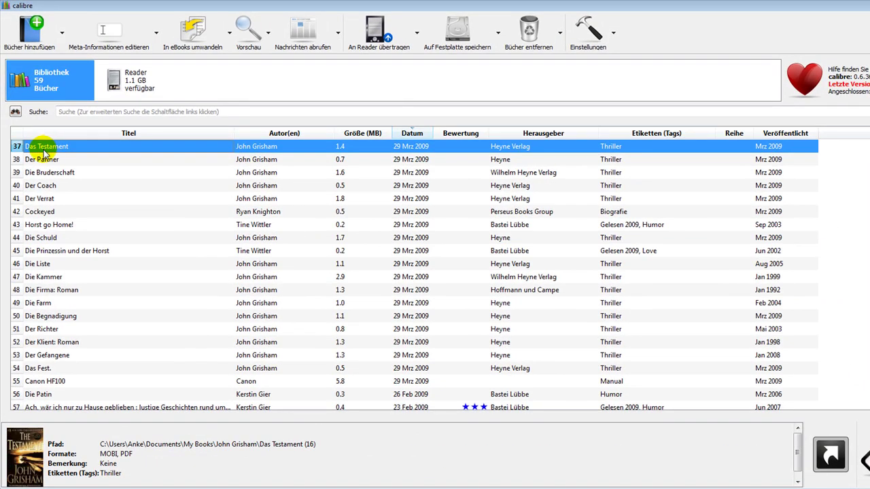
{"action": "left_click", "coordinate": [51, 317], "text": "shift"}
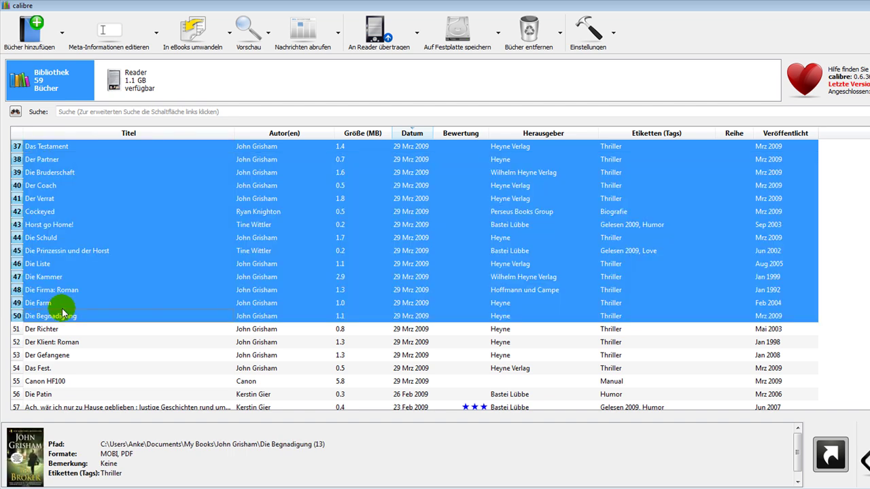
{"action": "left_click", "coordinate": [55, 153]}
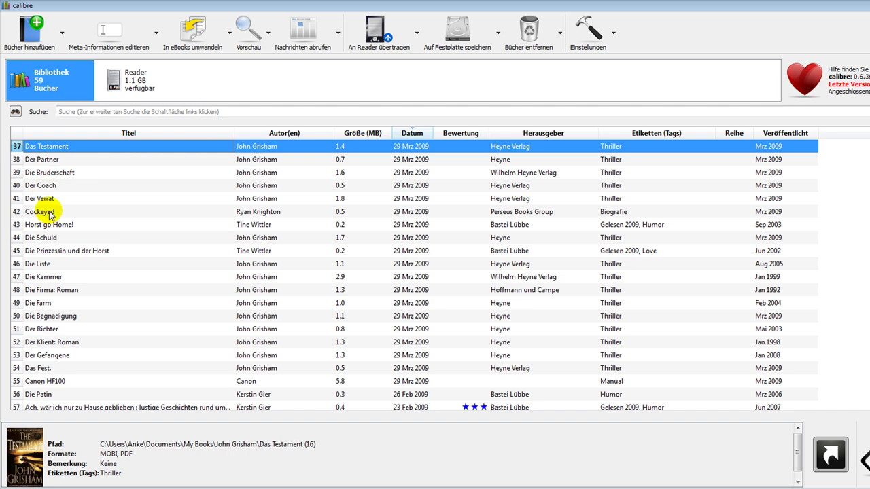
{"action": "left_click", "coordinate": [56, 225]}
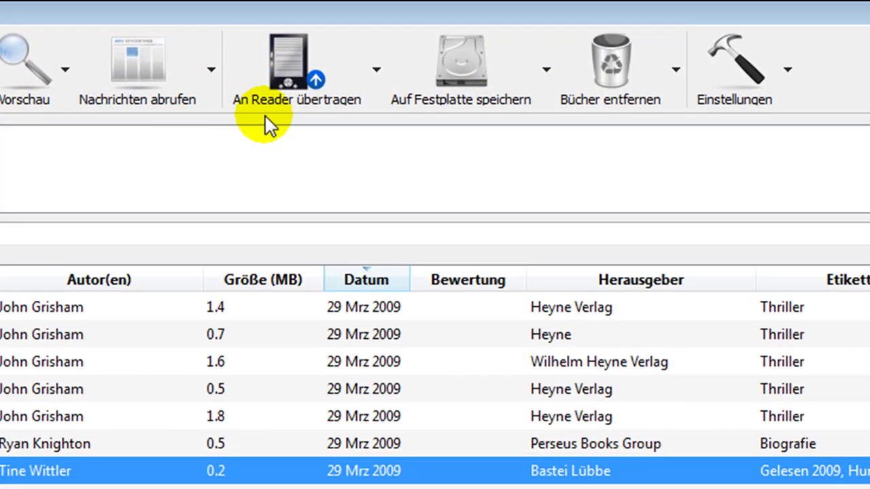
Send Horst go Home! to the Nook, confirm it appears among 15 Reader books, then return to the library.
{"action": "left_click", "coordinate": [272, 87]}
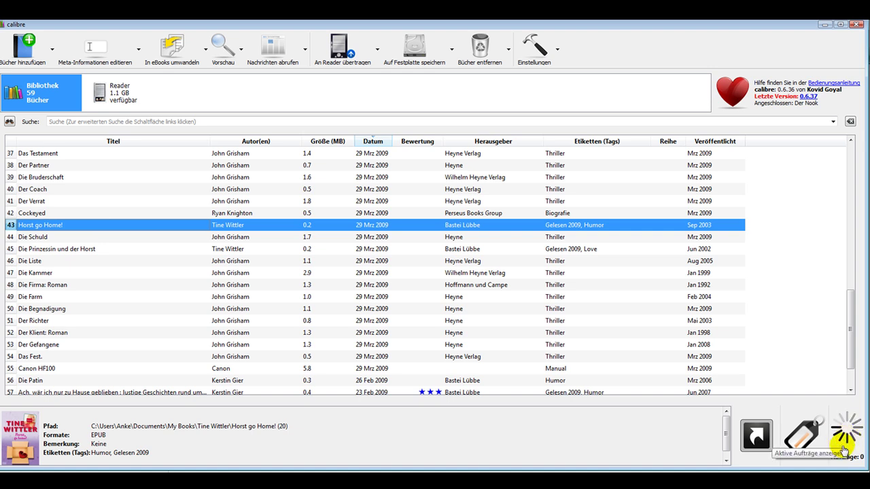
{"action": "left_click", "coordinate": [102, 92]}
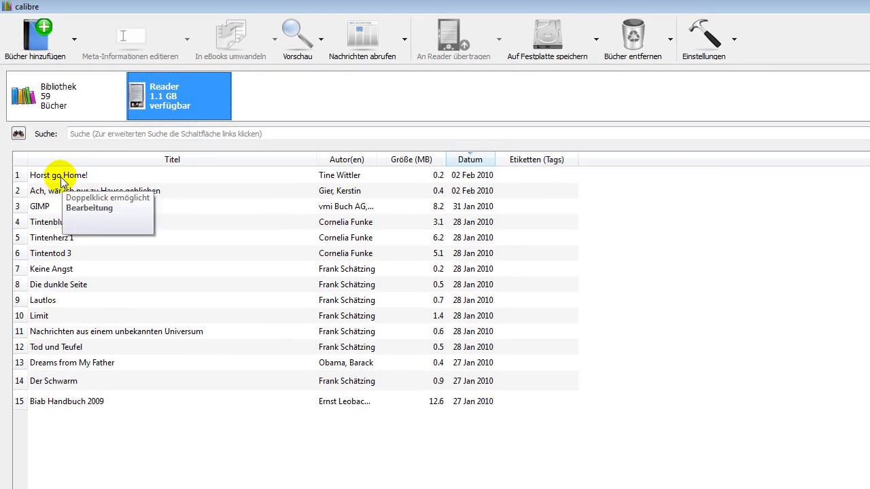
{"action": "left_click", "coordinate": [60, 106]}
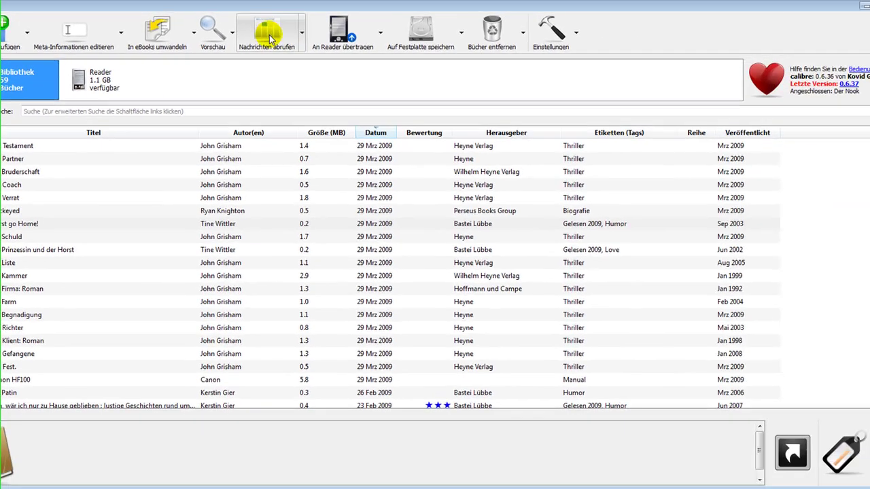
{"action": "left_click", "coordinate": [270, 38]}
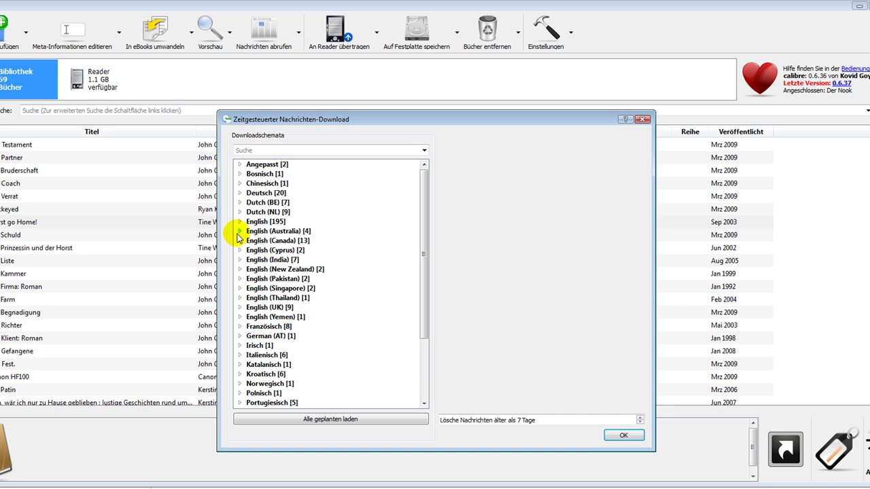
{"action": "scroll", "coordinate": [350, 258], "scroll_direction": "down", "scroll_amount": 4}
{"action": "scroll", "coordinate": [352, 260], "scroll_direction": "up", "scroll_amount": 4}
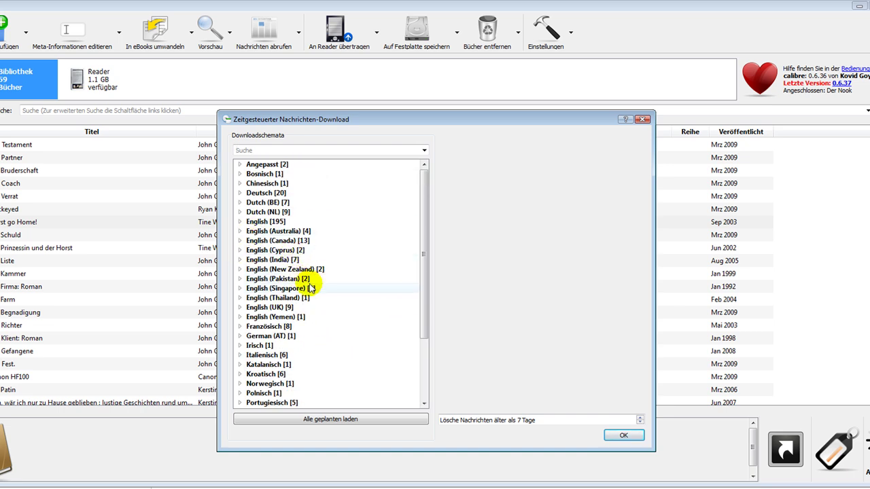
{"action": "left_click", "coordinate": [239, 308]}
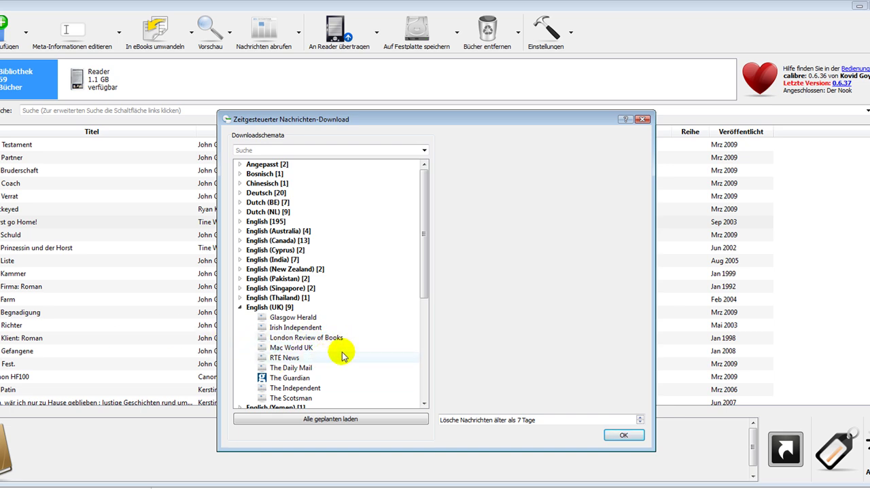
{"action": "left_click", "coordinate": [642, 120]}
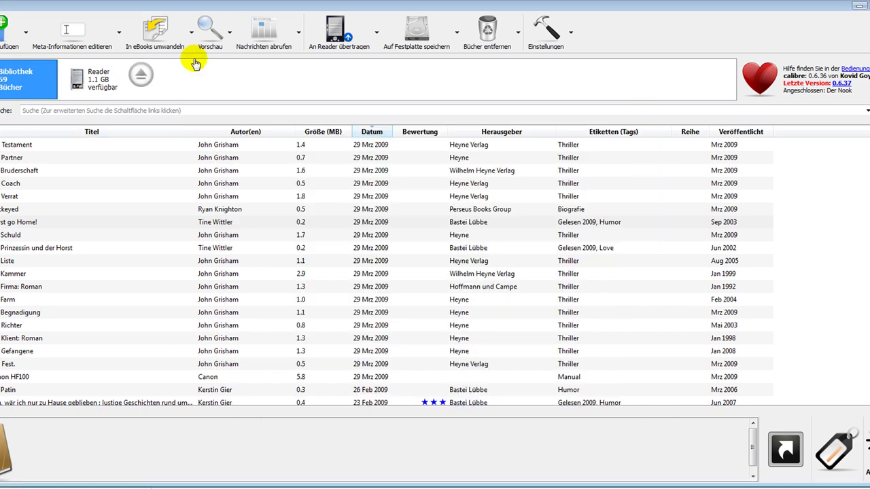